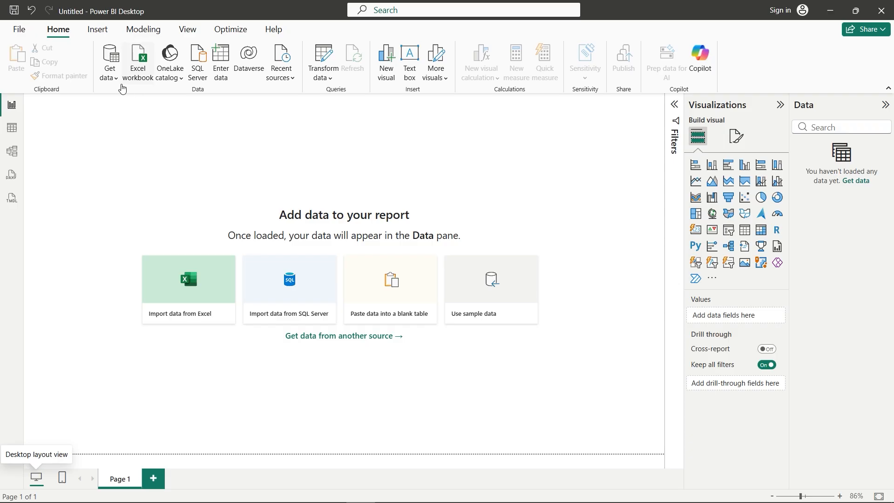
Step: Import the SalesDataErrors text/CSV file and open it for transformation in Power Query Editor
{"action": "left_click", "coordinate": [116, 85]}
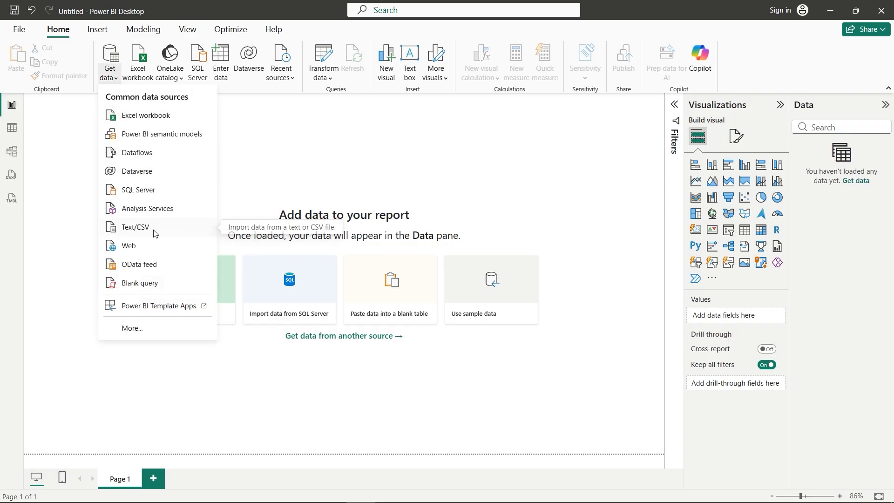
{"action": "left_click", "coordinate": [146, 233]}
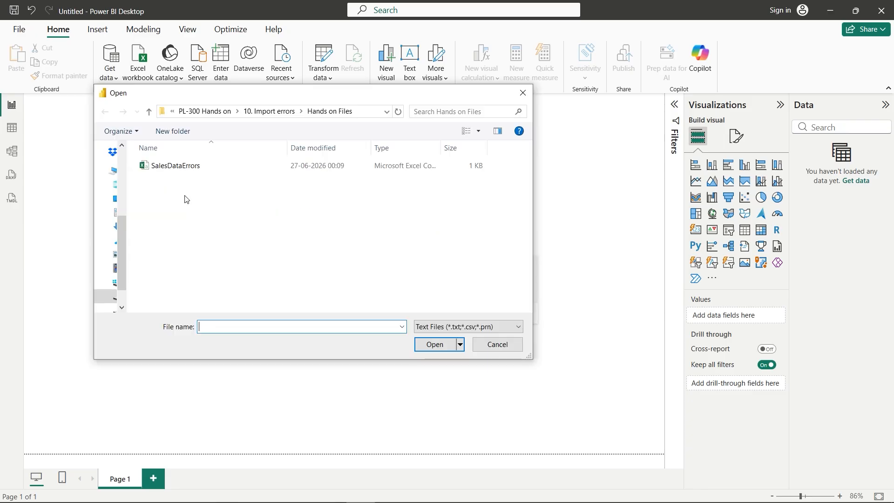
{"action": "double_click", "coordinate": [180, 166]}
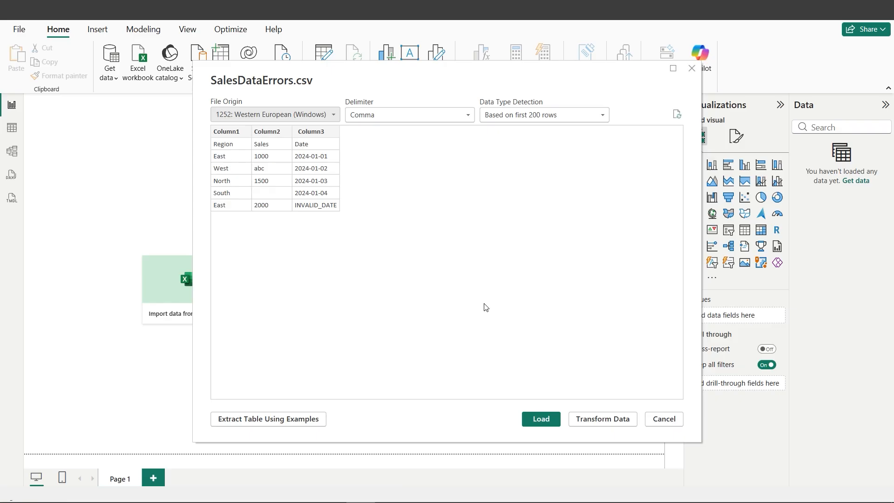
{"action": "left_click", "coordinate": [605, 420]}
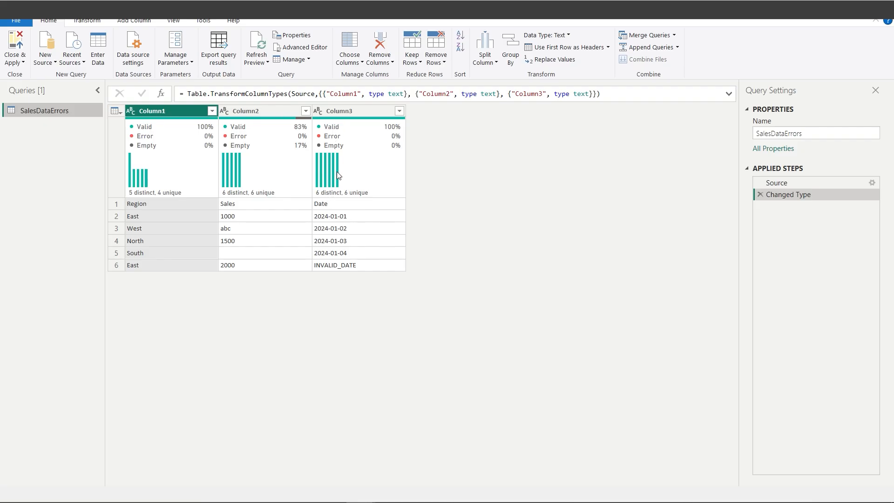
Step: Change the data type of Column3 to Date, adding the conversion as a new step
{"action": "left_click", "coordinate": [317, 115]}
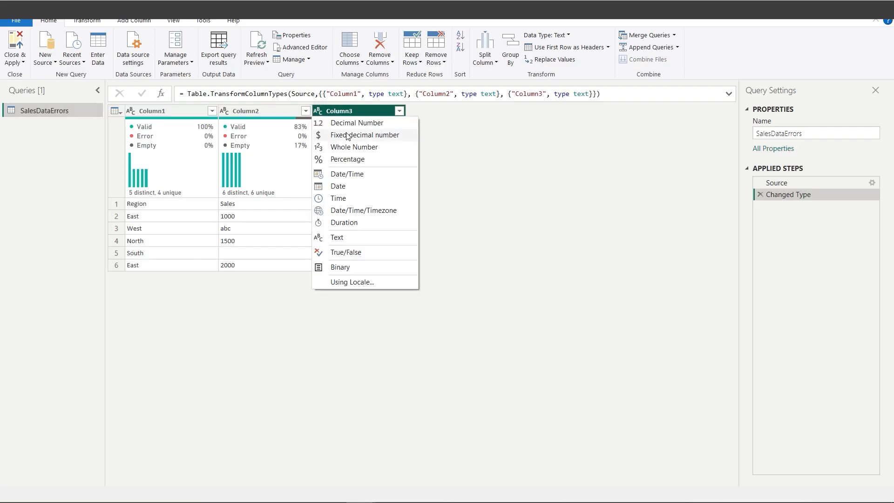
{"action": "left_click", "coordinate": [337, 238]}
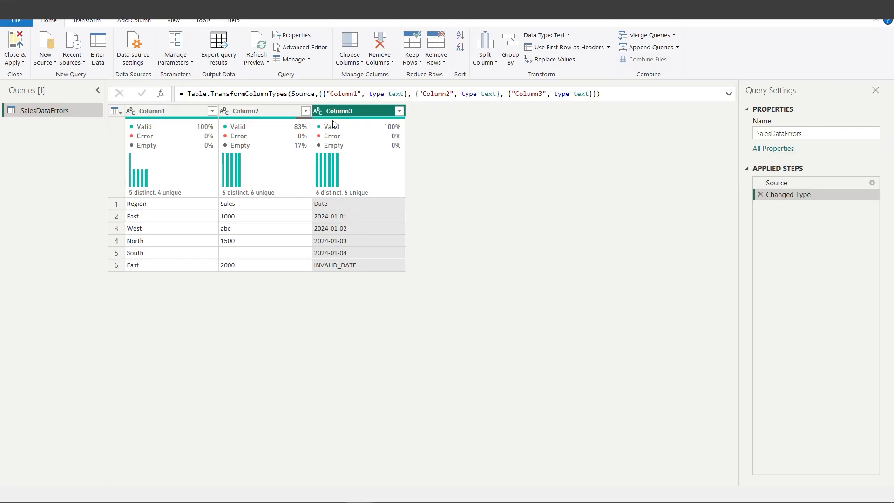
{"action": "left_click", "coordinate": [318, 112]}
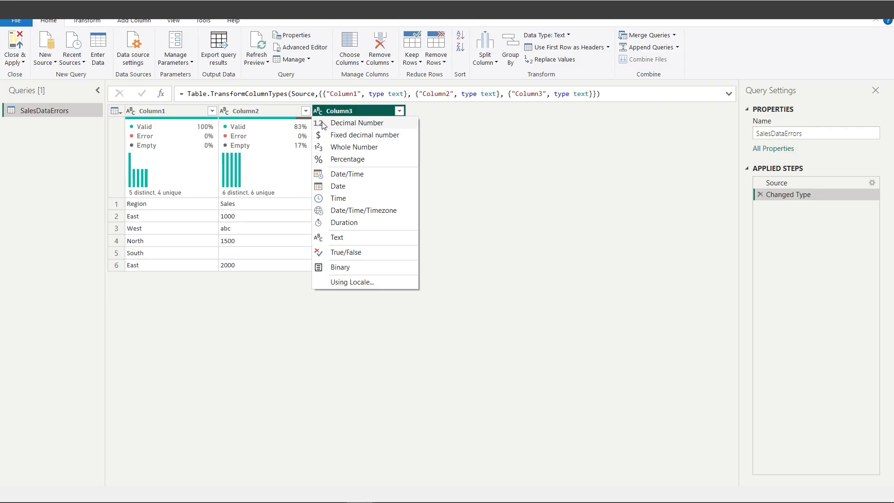
{"action": "left_click", "coordinate": [342, 186]}
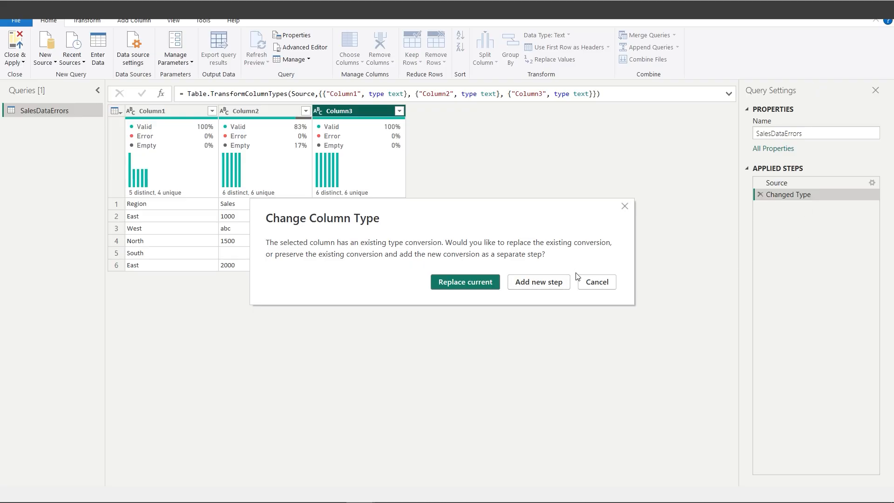
{"action": "left_click", "coordinate": [546, 284]}
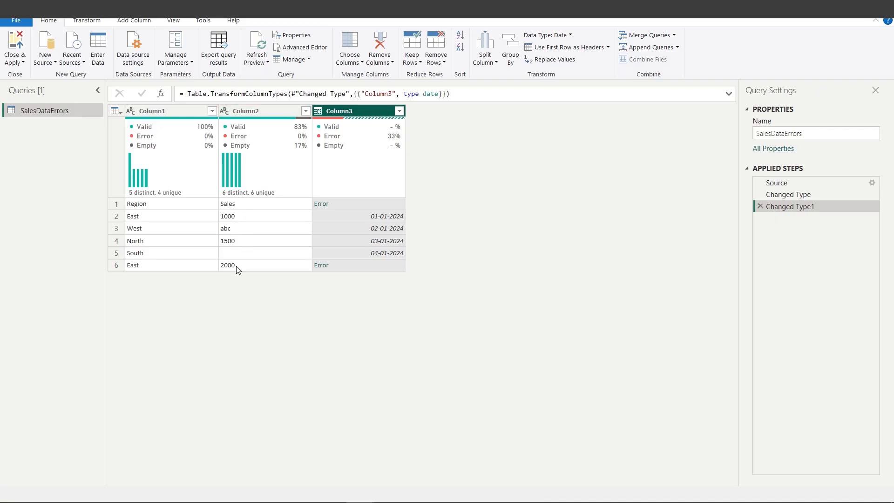
Step: Change the data type of Column2 to Whole Number
{"action": "left_click", "coordinate": [225, 113]}
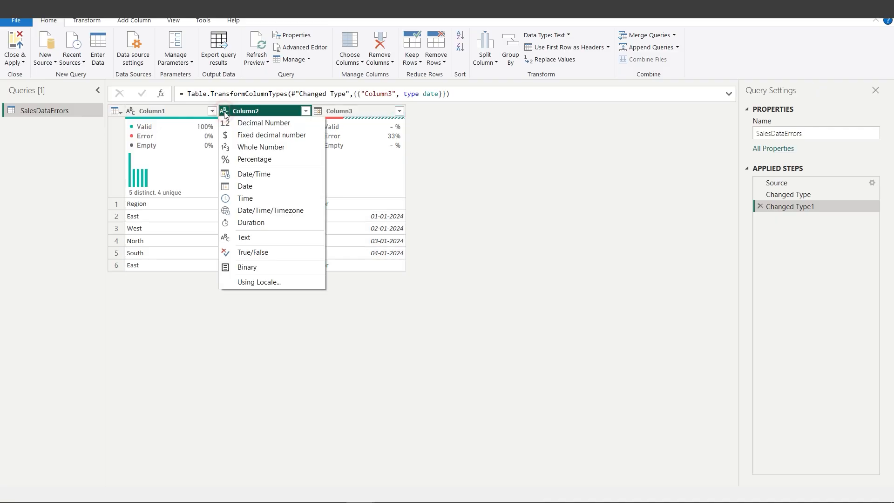
{"action": "left_click", "coordinate": [258, 111]}
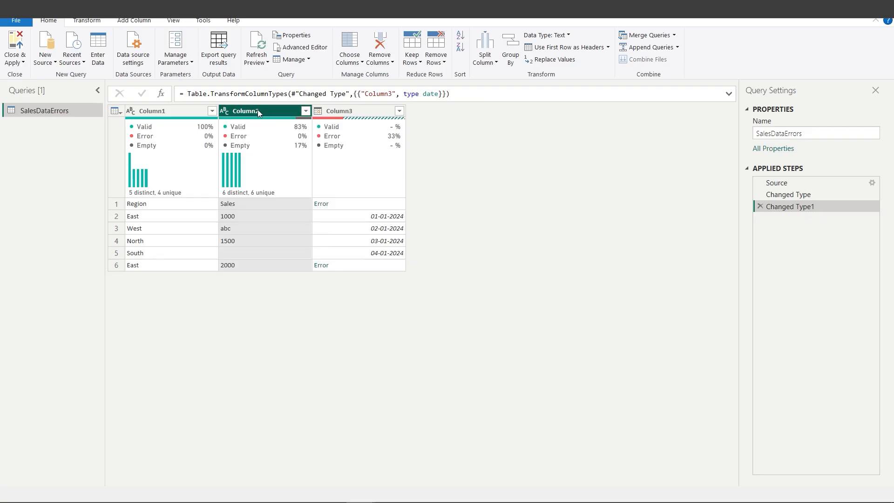
{"action": "left_click", "coordinate": [225, 113]}
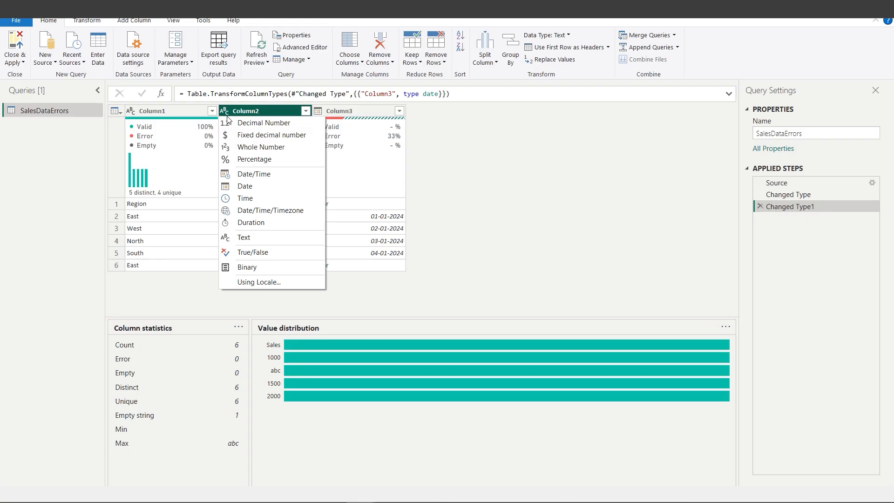
{"action": "left_click", "coordinate": [243, 148]}
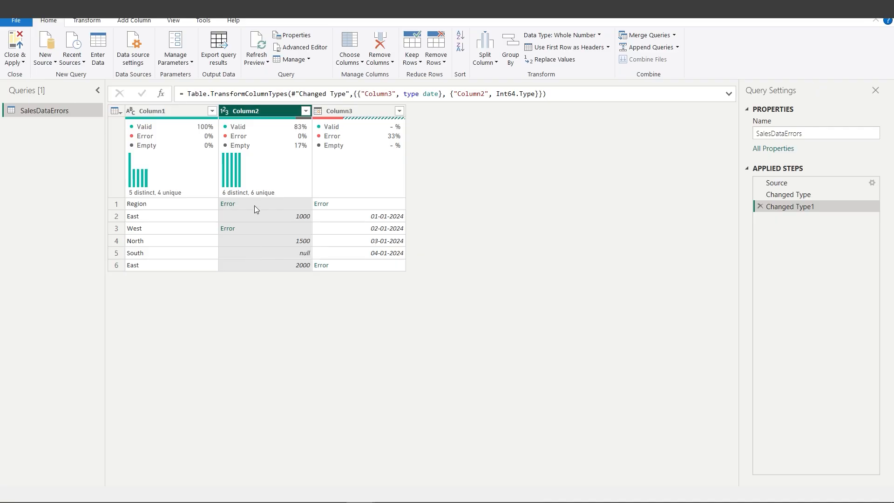
{"action": "left_click", "coordinate": [410, 290]}
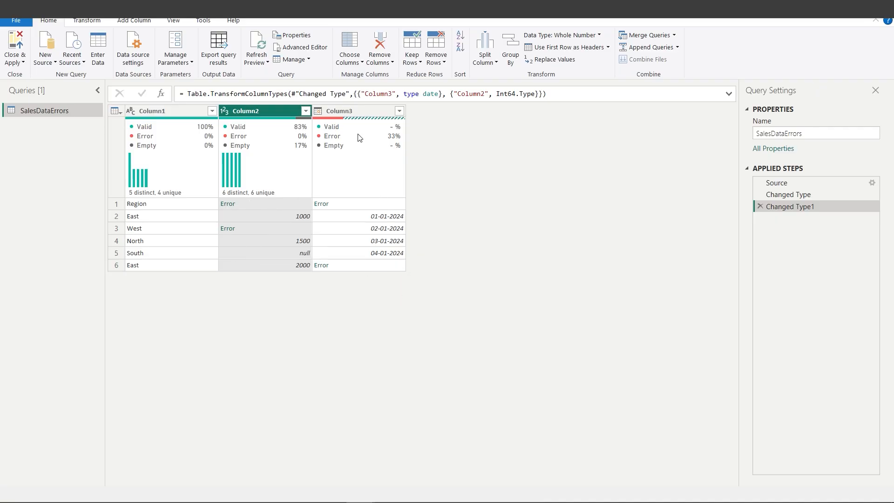
Step: Replace the errors in Column3 with the date 07-07-2026
{"action": "left_click", "coordinate": [352, 116]}
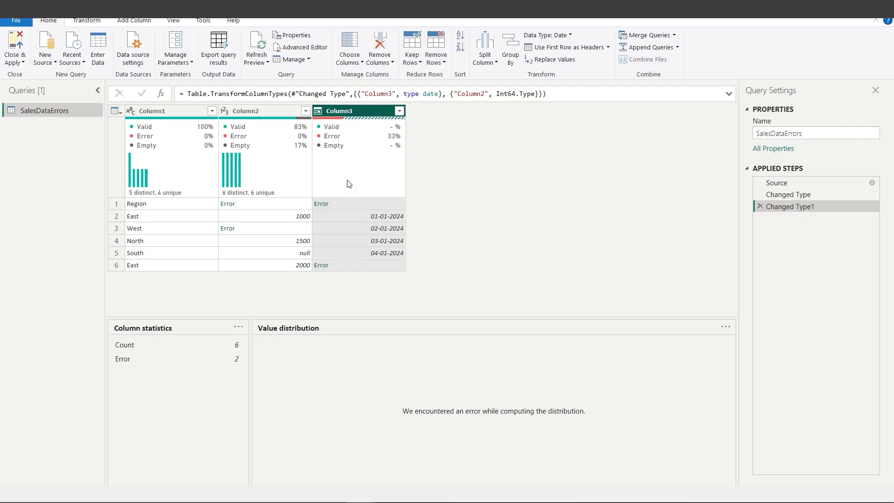
{"action": "right_click", "coordinate": [358, 112]}
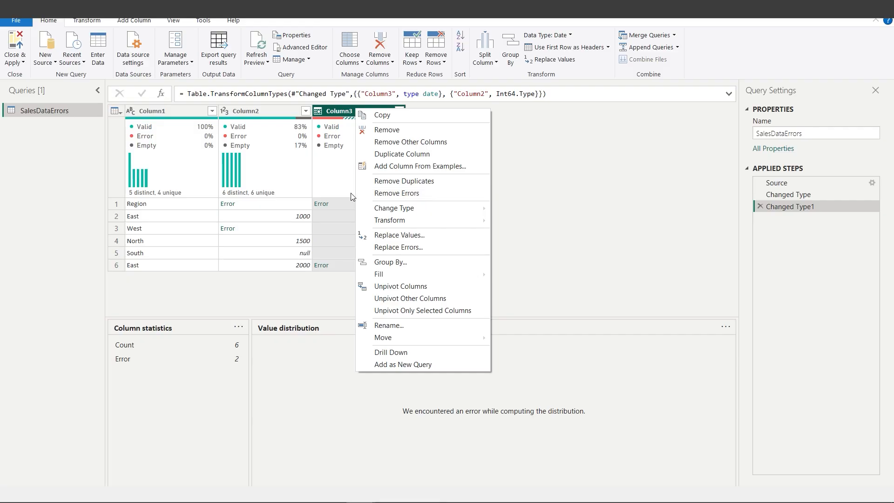
{"action": "left_click", "coordinate": [418, 248]}
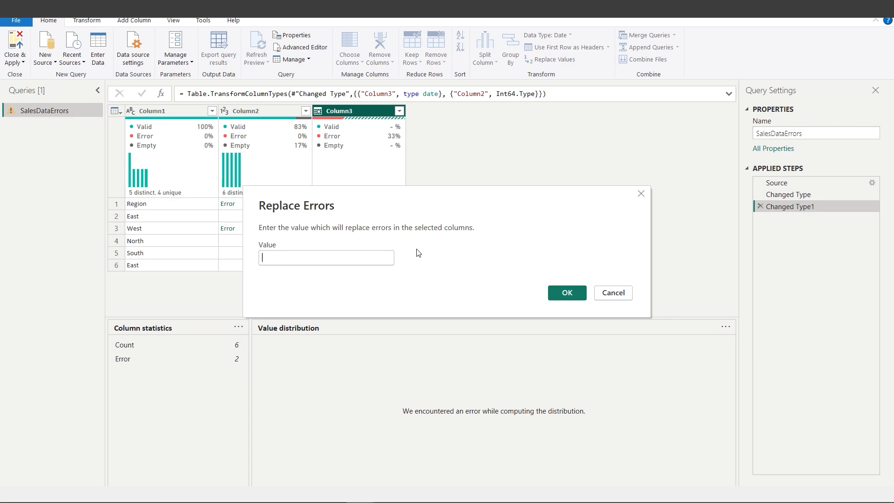
{"action": "type", "text": "07-0"}
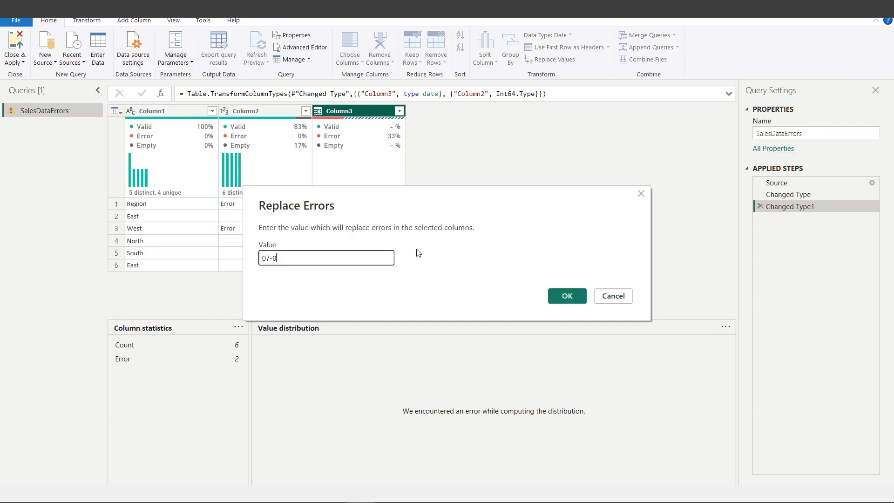
{"action": "type", "text": "7-"}
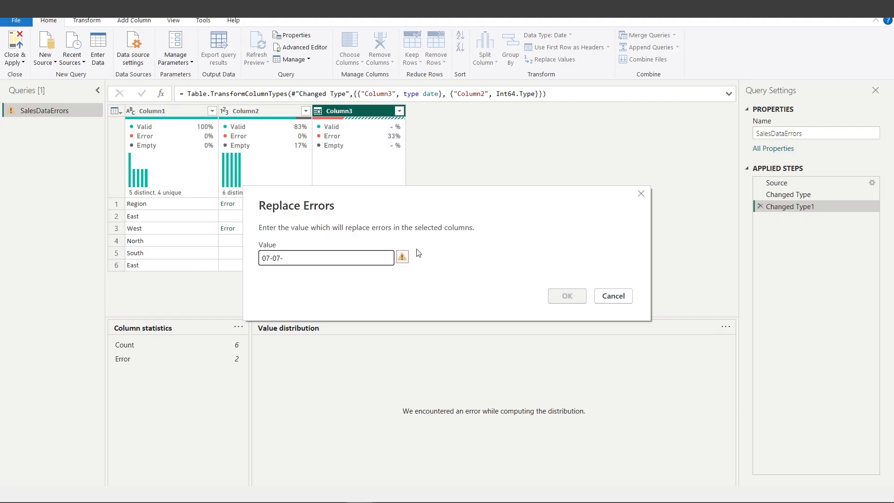
{"action": "type", "text": "2026"}
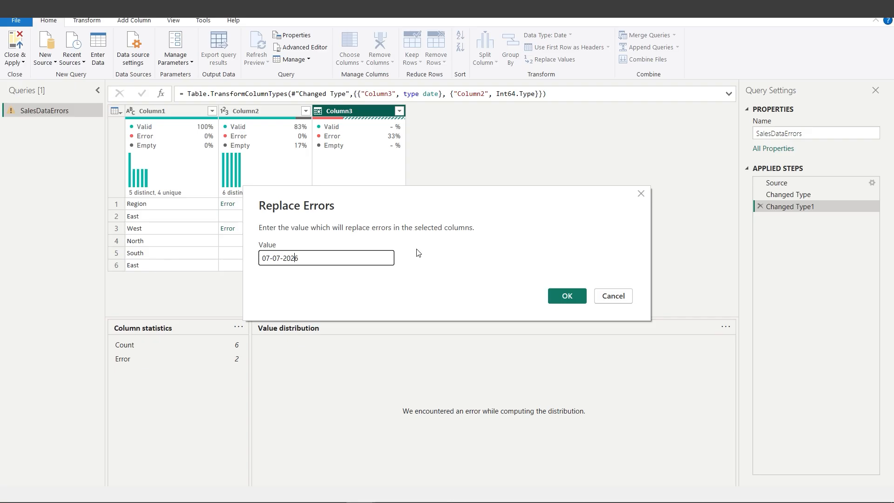
{"action": "left_click", "coordinate": [564, 300]}
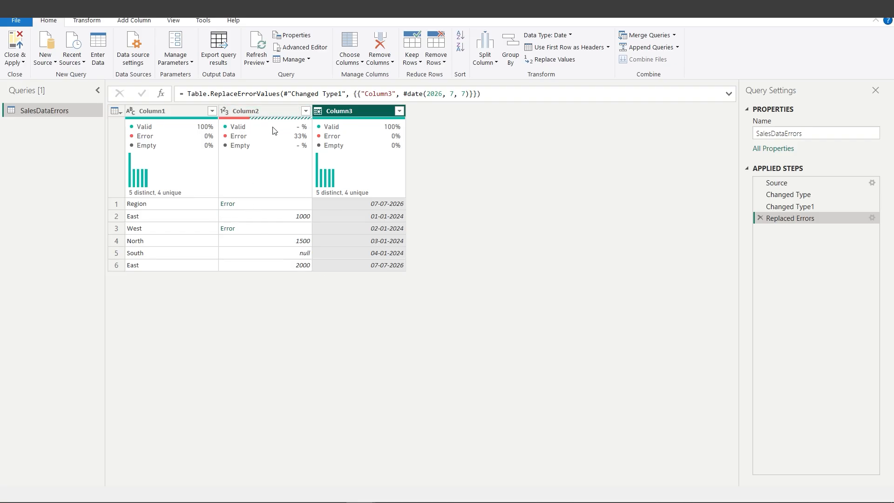
Step: Replace the errors in Column2 with the value 777
{"action": "left_click", "coordinate": [261, 114]}
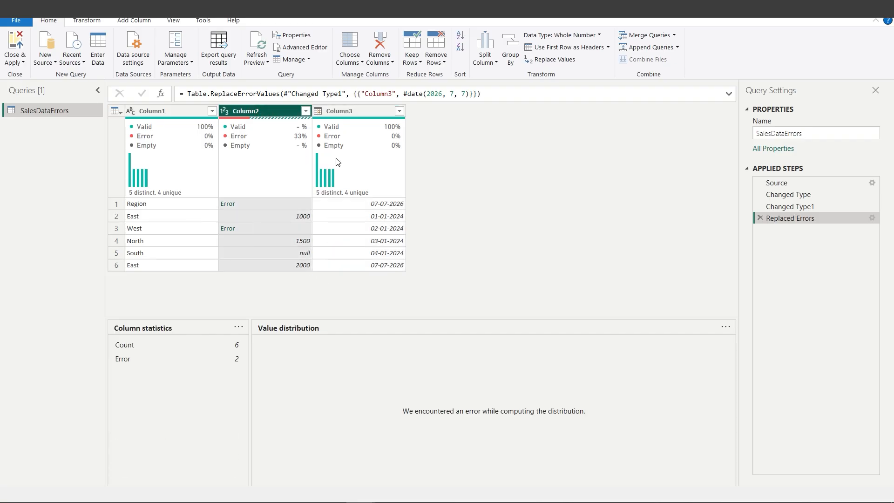
{"action": "right_click", "coordinate": [261, 114]}
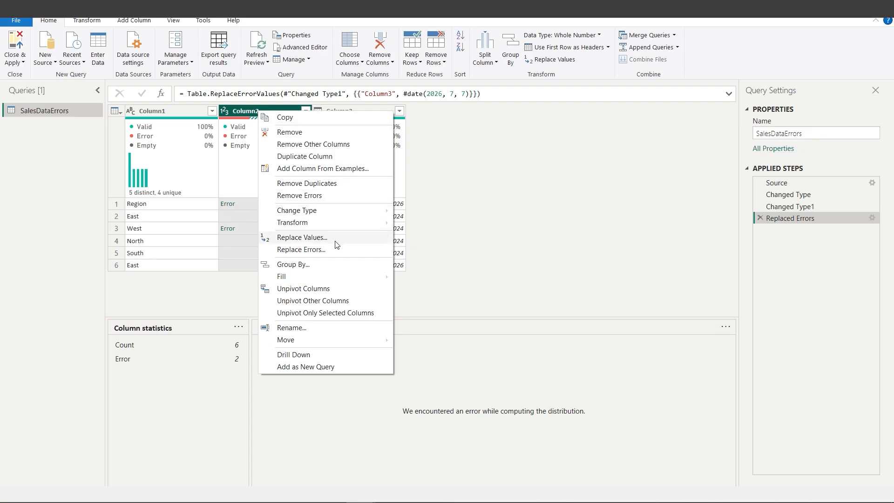
{"action": "left_click", "coordinate": [332, 255]}
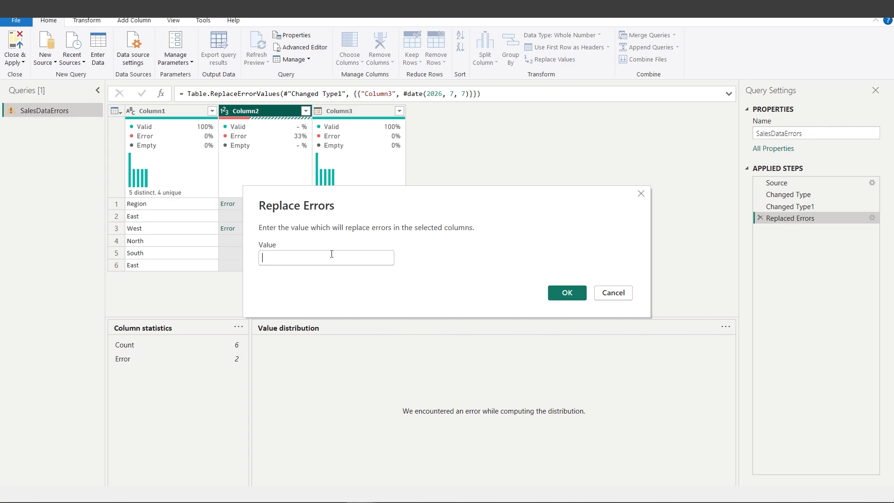
{"action": "type", "text": "777"}
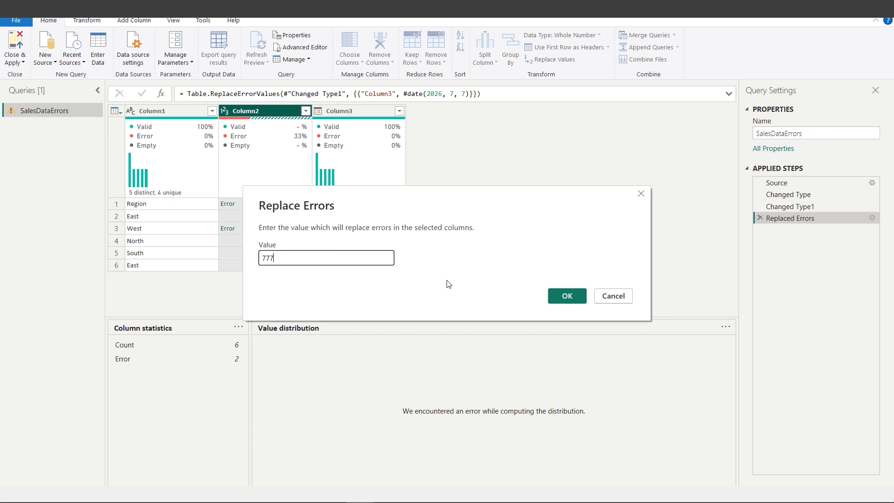
{"action": "left_click", "coordinate": [567, 296]}
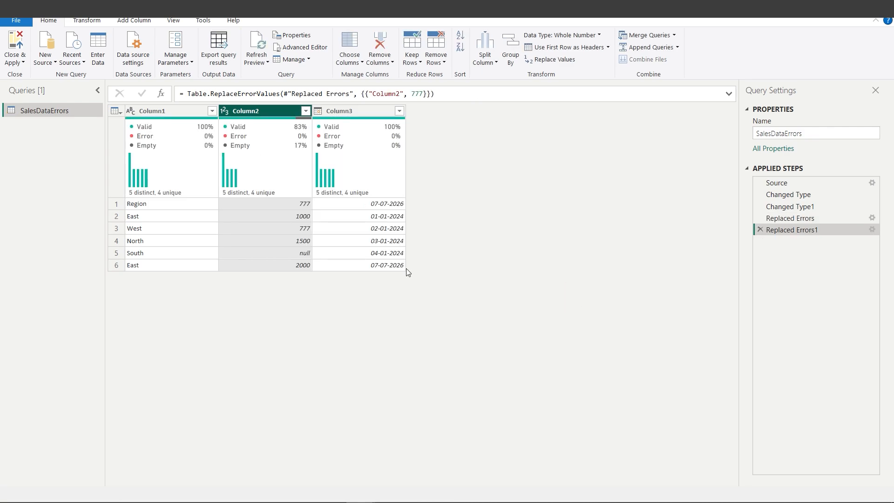
Step: Check the replaced Column2 values in rows 1 and 3, and apply the query changes to load the data into the report
{"action": "left_click", "coordinate": [305, 228]}
{"action": "left_click", "coordinate": [303, 203]}
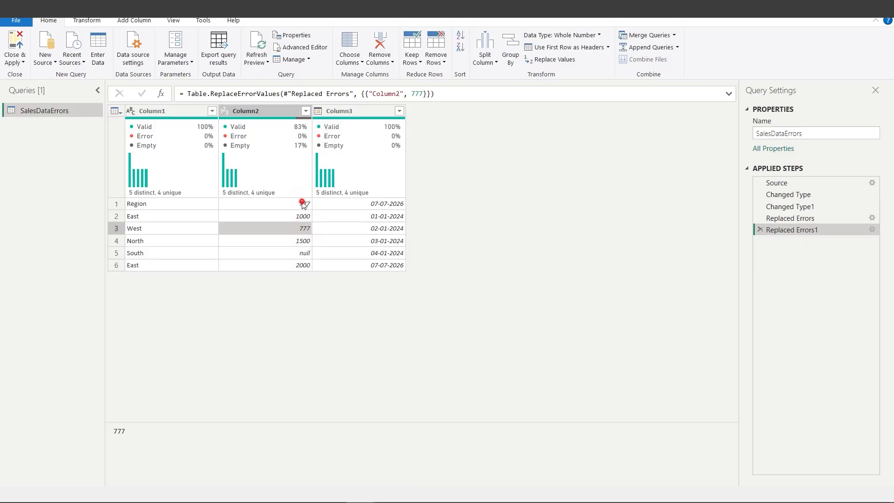
{"action": "left_click", "coordinate": [302, 229]}
{"action": "left_click", "coordinate": [21, 58]}
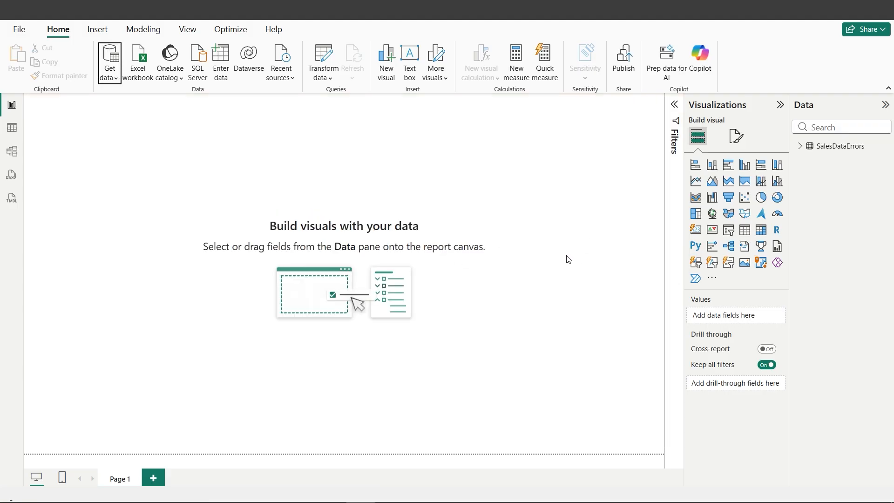
Step: Add a table visual with Column1, Column2 and Column3 from SalesDataErrors, and enlarge it to fit all its columns
{"action": "left_click", "coordinate": [800, 145]}
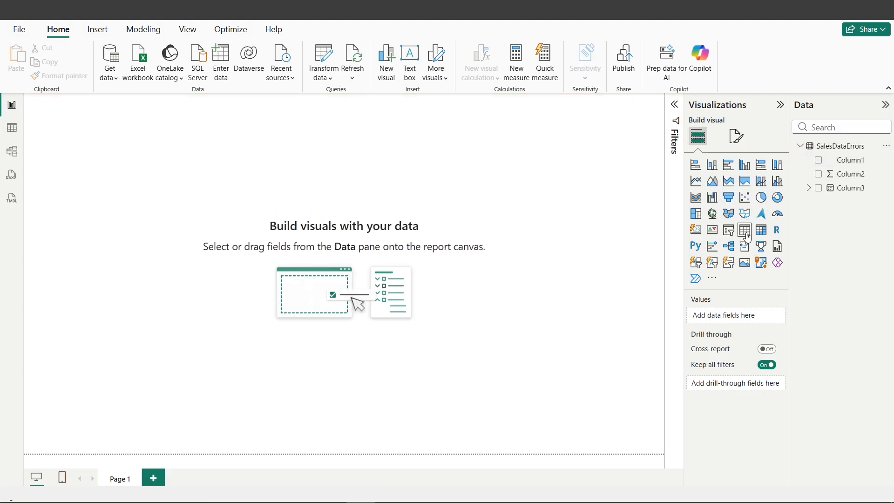
{"action": "left_click", "coordinate": [745, 232]}
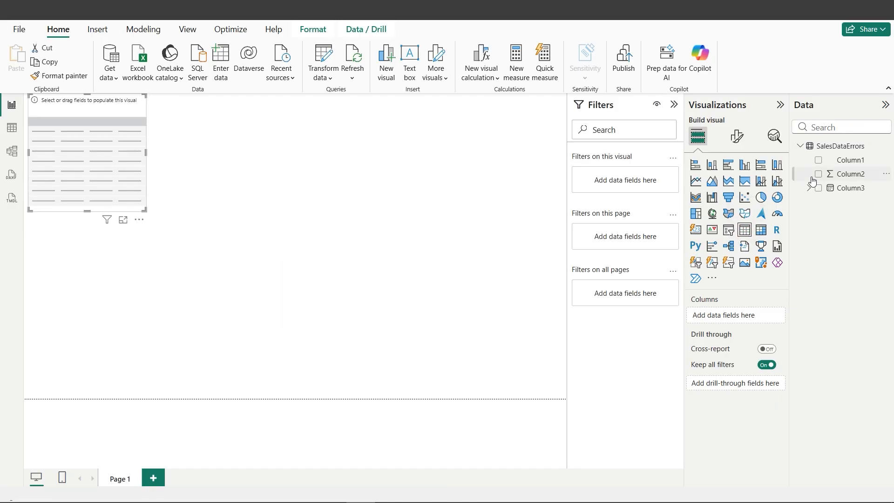
{"action": "left_click", "coordinate": [817, 160]}
{"action": "left_click", "coordinate": [817, 174]}
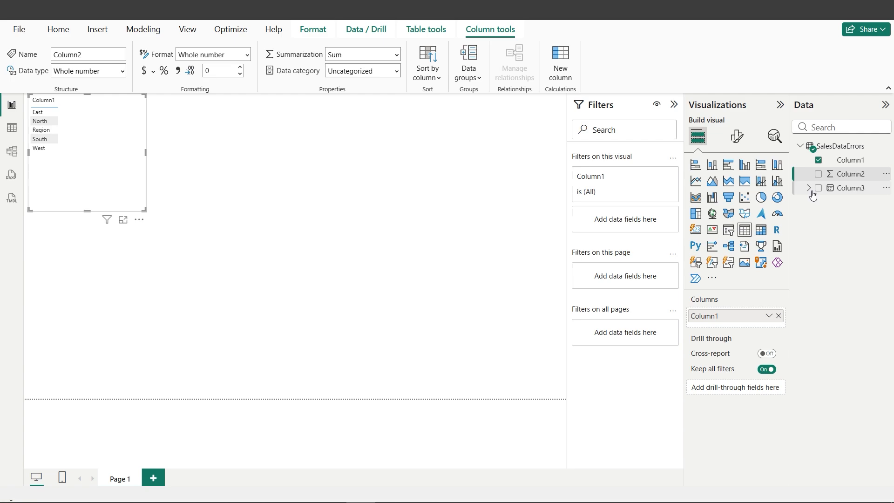
{"action": "left_click", "coordinate": [809, 189]}
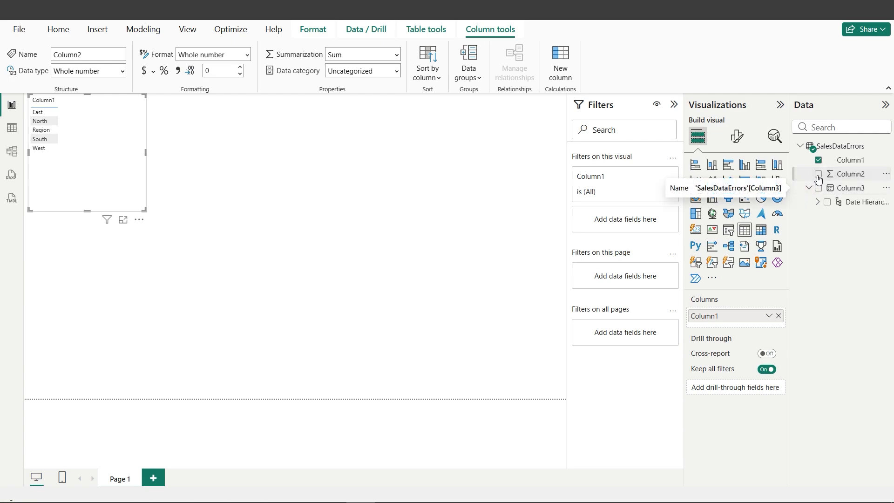
{"action": "left_click", "coordinate": [818, 175]}
{"action": "left_click", "coordinate": [818, 188]}
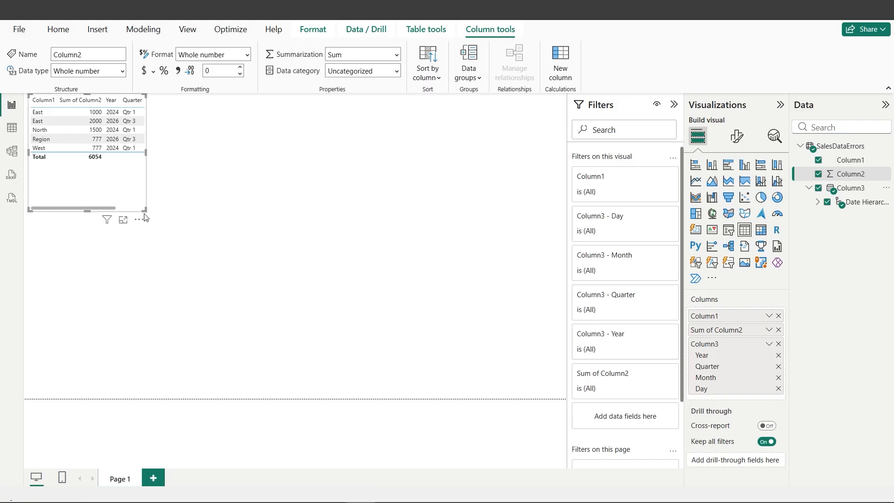
{"action": "left_click_drag", "start_coordinate": [144, 211], "coordinate": [309, 287]}
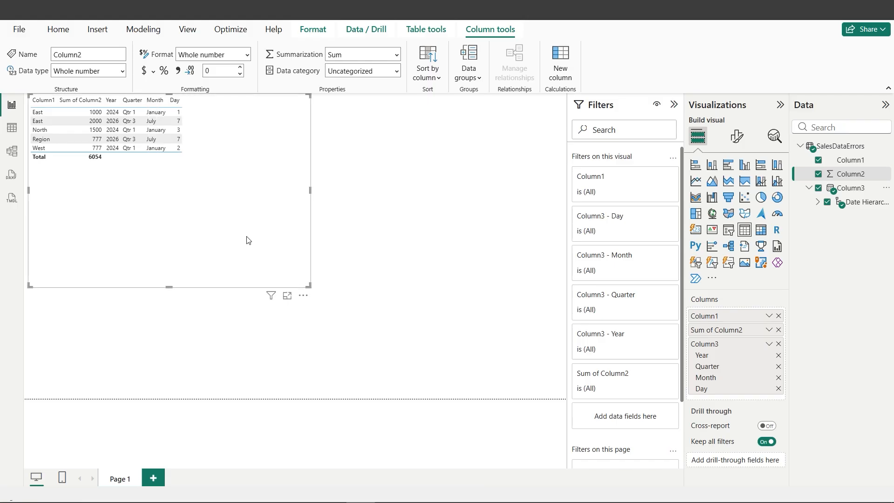